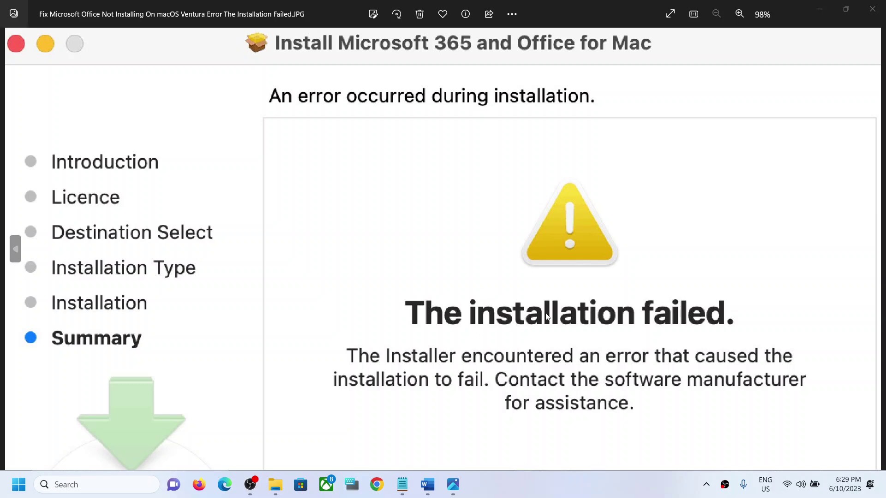
click(426, 485)
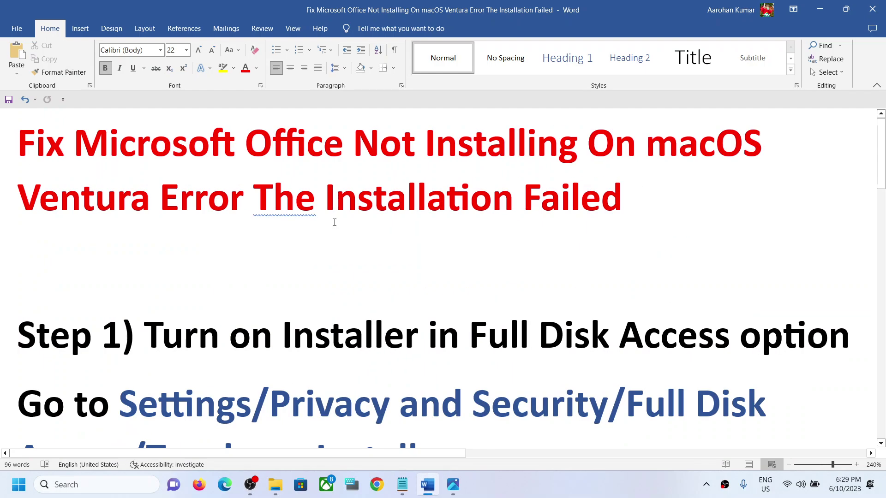
scroll(246, 348, down, 3)
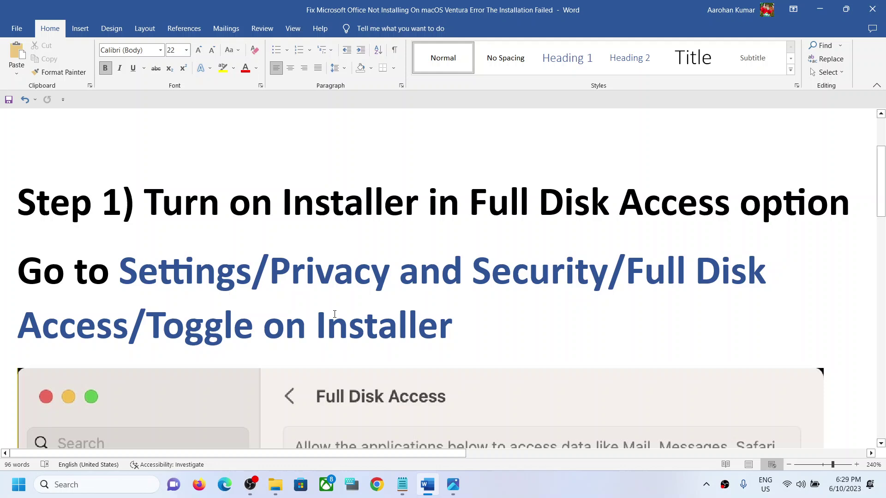
drag(143, 203, 849, 202)
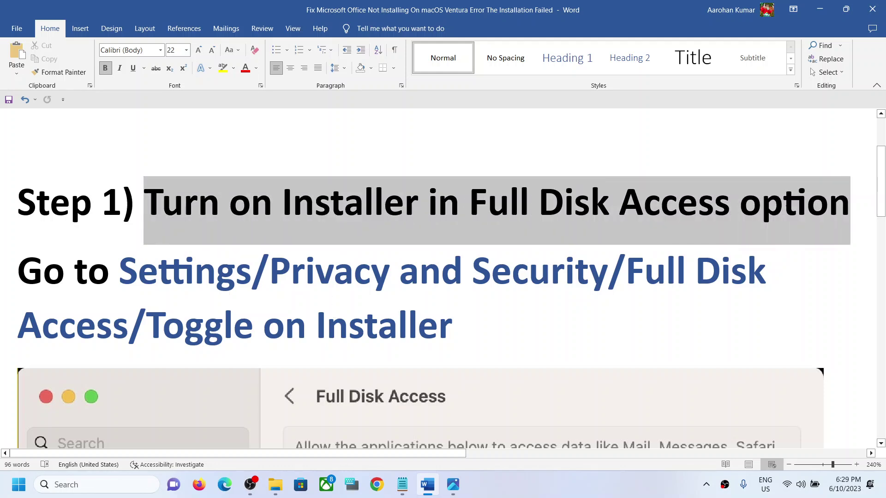
click(119, 271)
drag(118, 271, 252, 271)
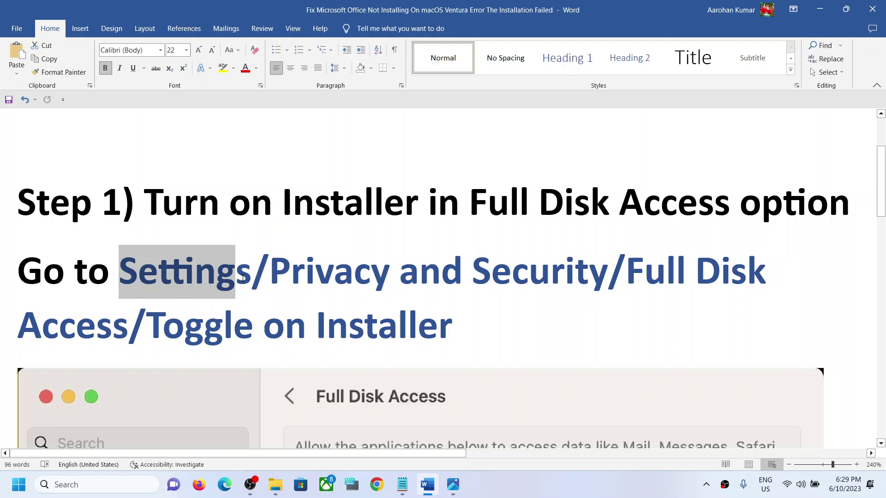
scroll(259, 313, down, 6)
scroll(259, 314, down, 3)
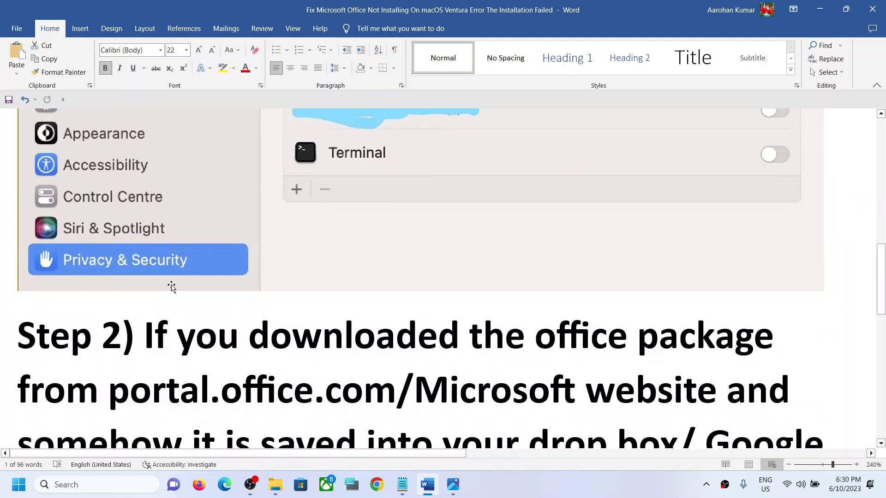
scroll(208, 270, up, 3)
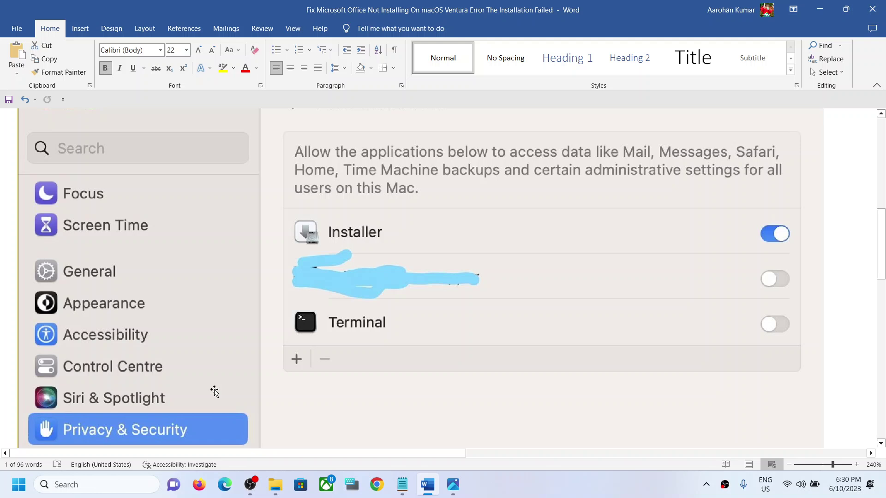
scroll(176, 396, up, 5)
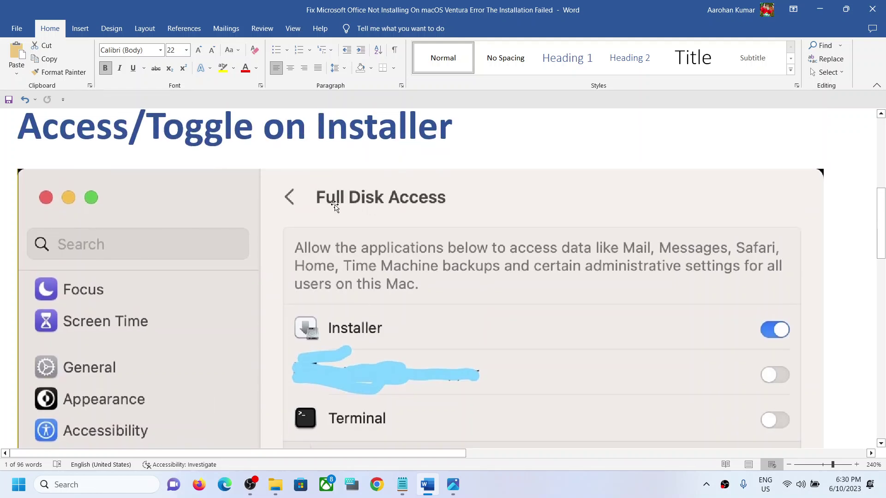
scroll(453, 296, down, 2)
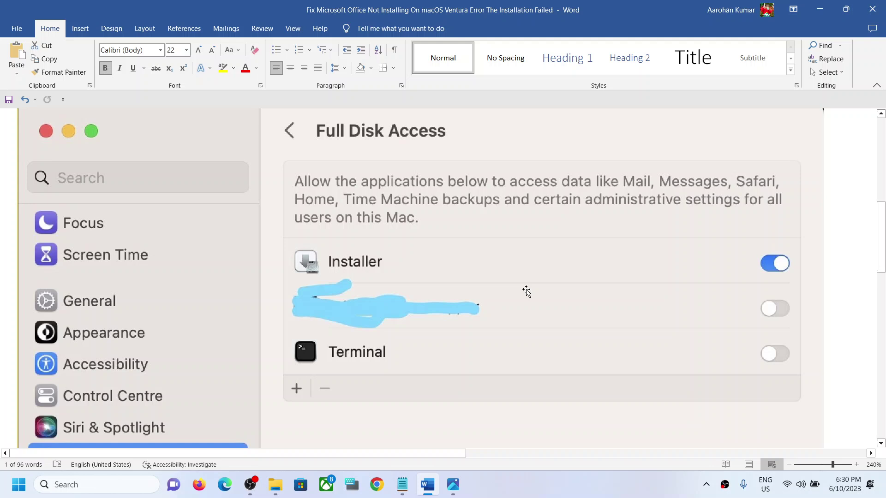
scroll(379, 332, down, 3)
scroll(379, 333, down, 3)
scroll(378, 333, down, 1)
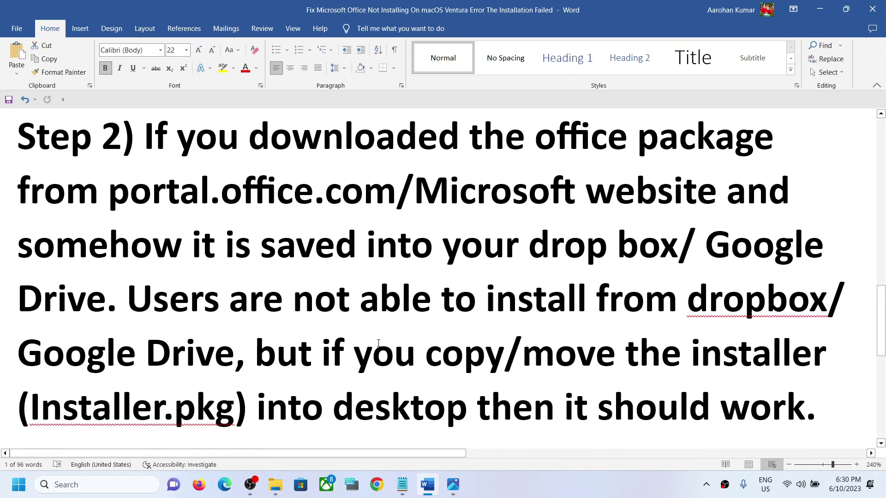
scroll(379, 344, up, 2)
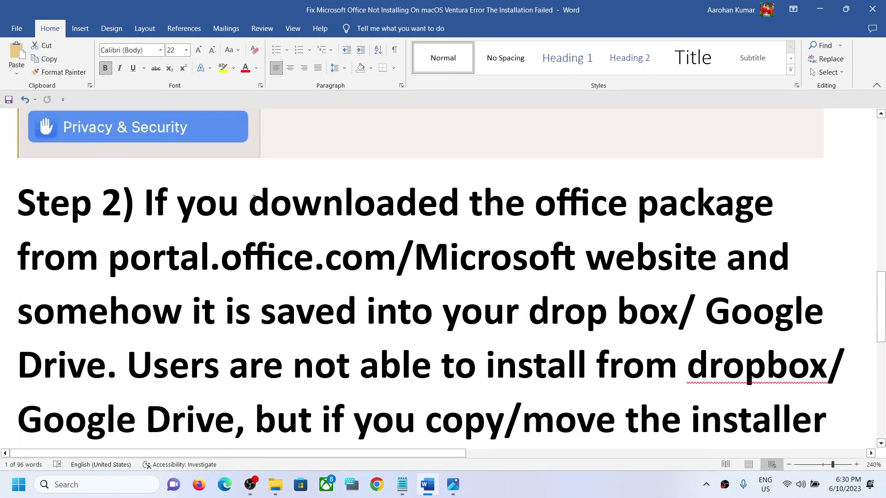
Highlight Step 2's phrases on the package's download location, save location, and Dropbox/Google Drive
mouse_move(248, 203)
mouse_down()
mouse_move(212, 257)
mouse_move(696, 257)
mouse_up()
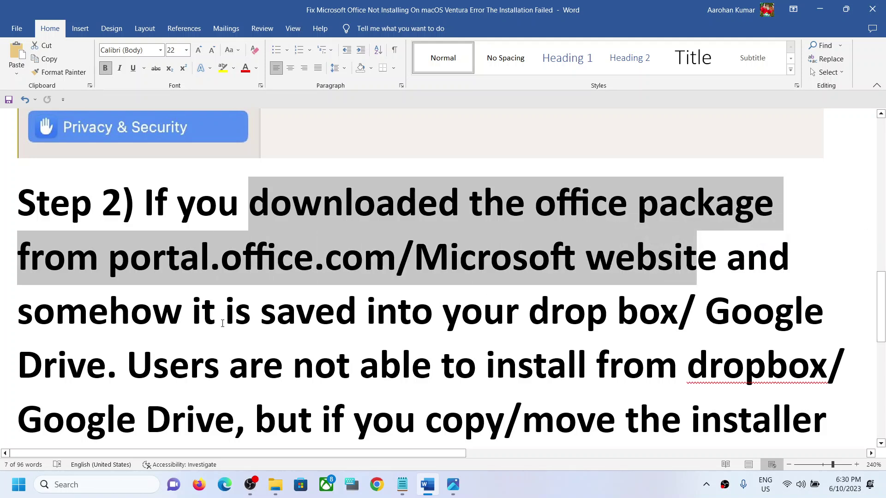
mouse_move(18, 311)
mouse_down()
mouse_move(523, 312)
mouse_move(67, 365)
mouse_move(107, 365)
mouse_up()
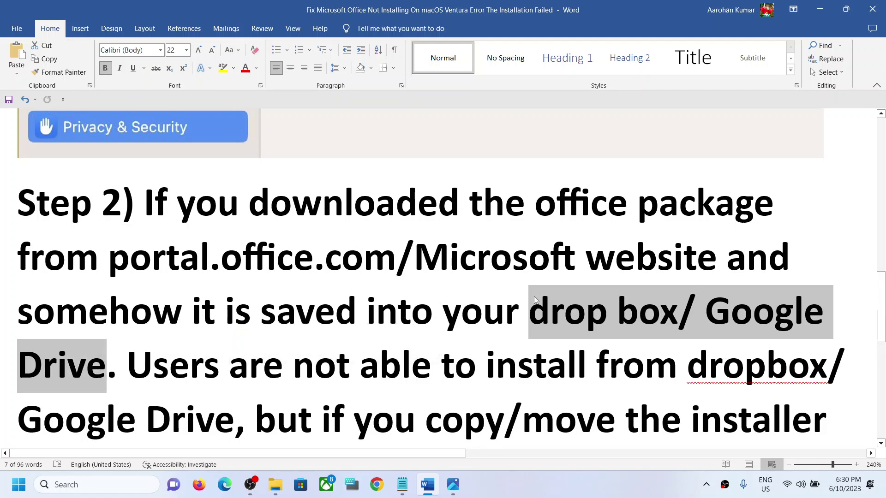
click(528, 311)
drag(527, 311, 110, 368)
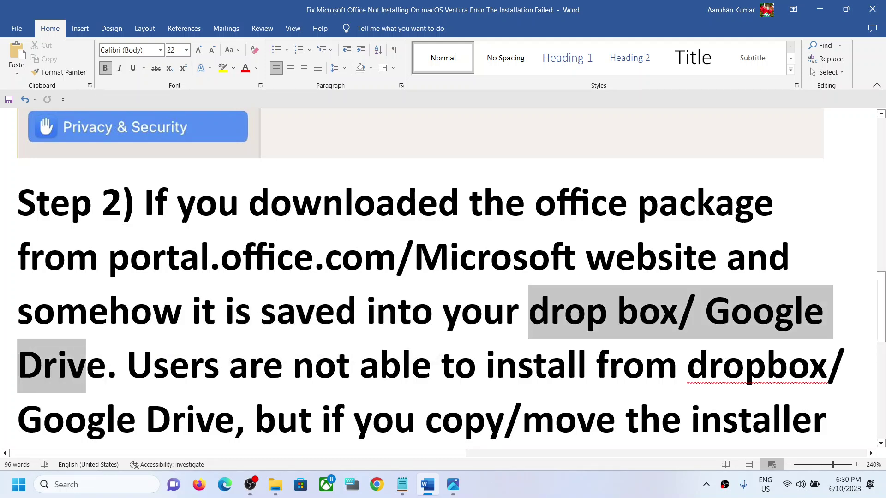
key(alt+Tab)
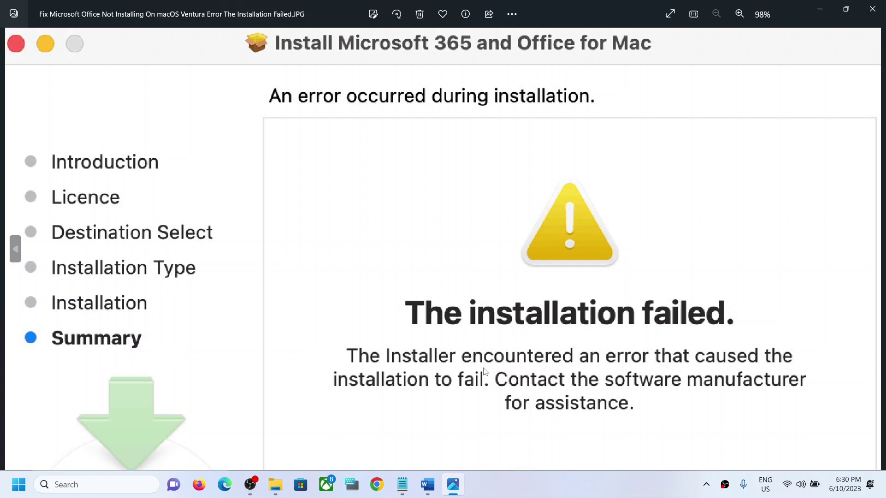
key(alt+Tab)
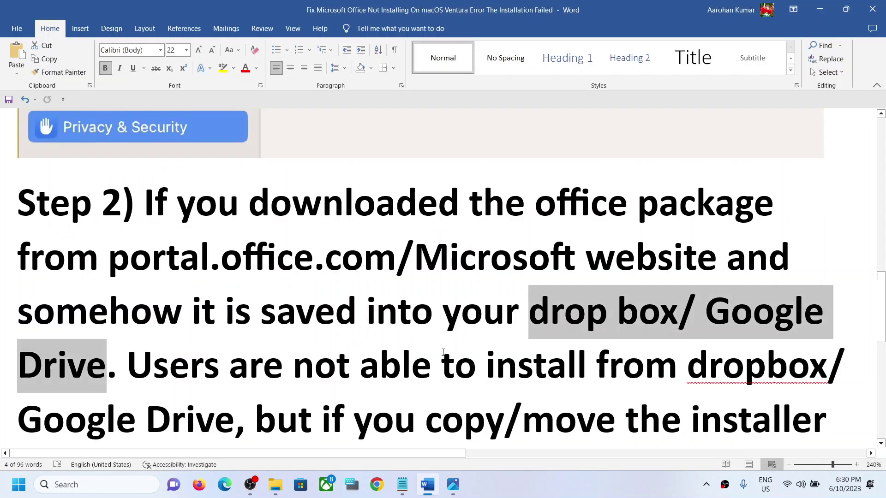
scroll(439, 277, down, 1)
mouse_move(426, 290)
mouse_down()
mouse_move(212, 332)
mouse_move(464, 343)
mouse_up()
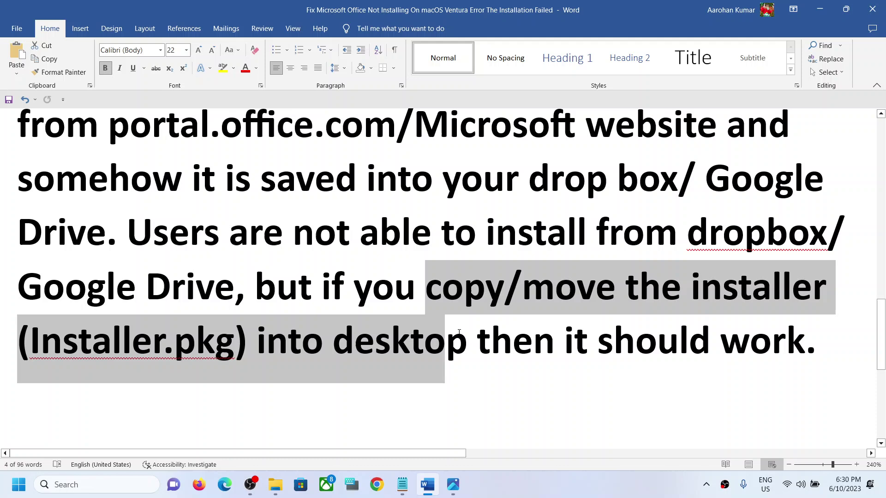
click(532, 341)
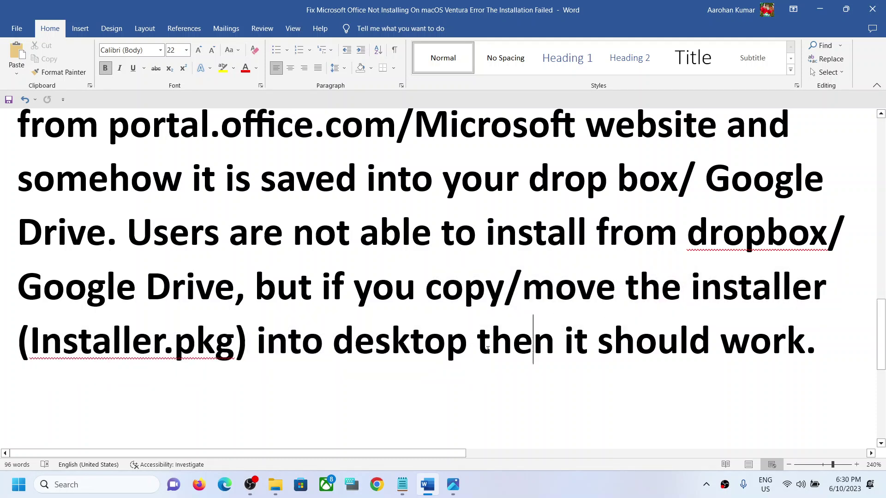
scroll(487, 346, up, 3)
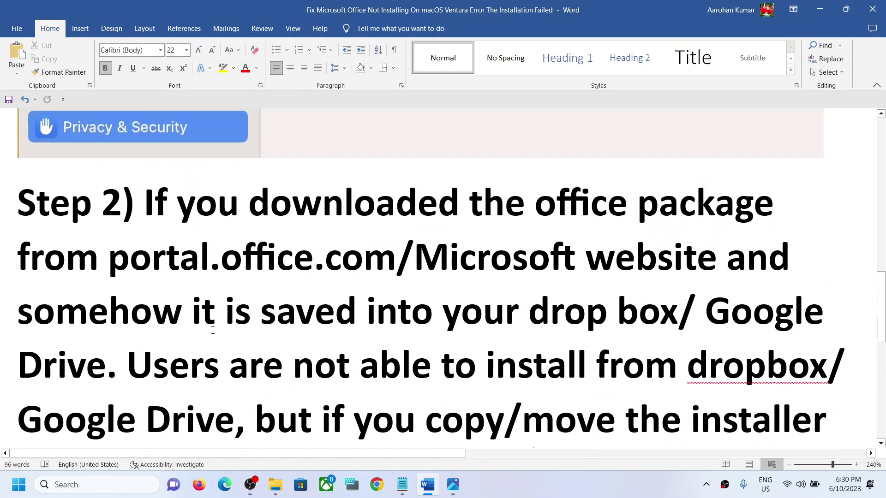
click(453, 484)
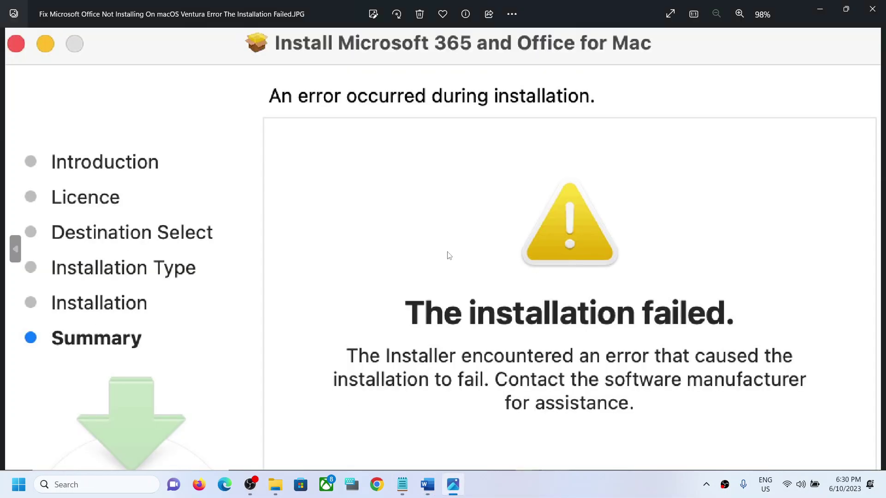
mouse_move(427, 484)
click(454, 485)
scroll(427, 346, down, 2)
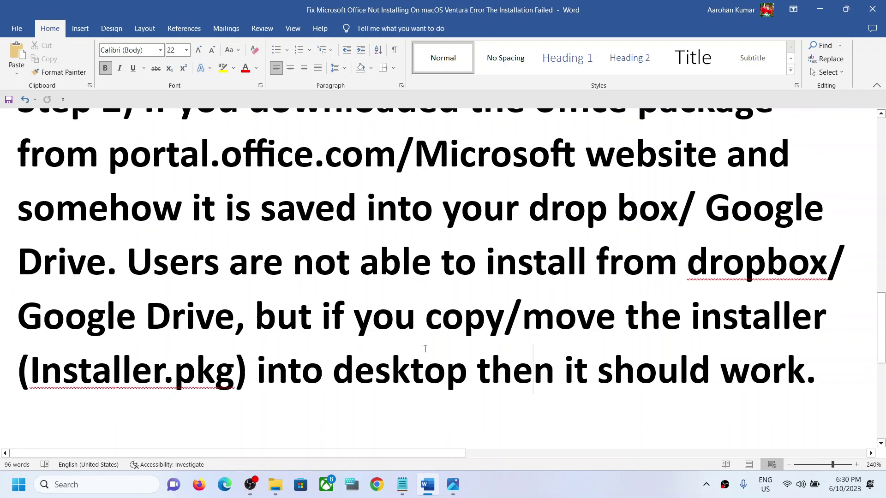
scroll(427, 347, up, 1)
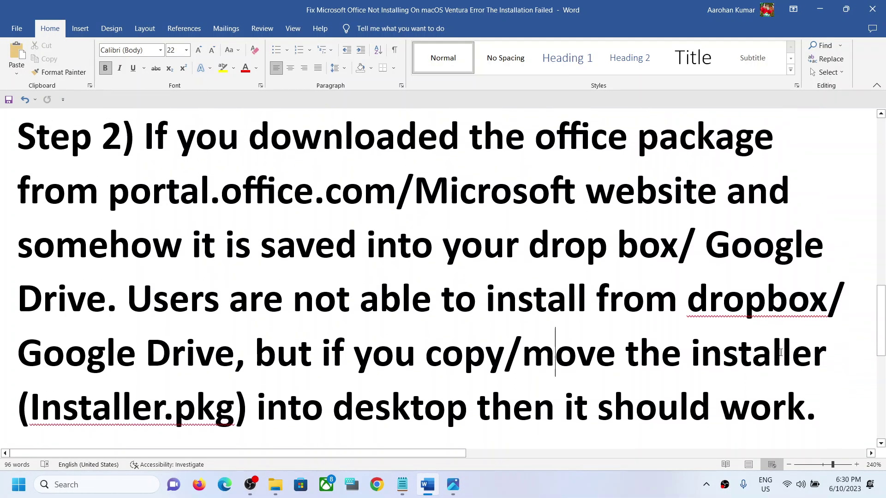
mouse_move(522, 353)
mouse_down()
mouse_move(411, 376)
mouse_move(477, 409)
mouse_up()
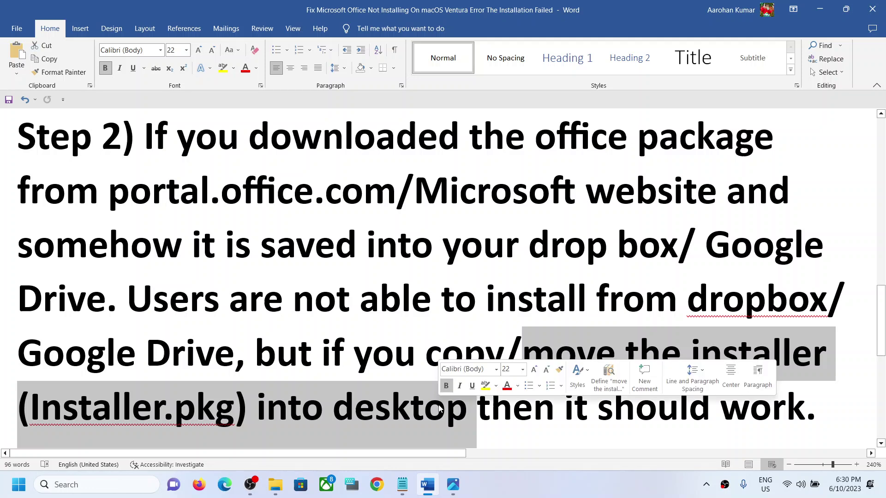
click(453, 485)
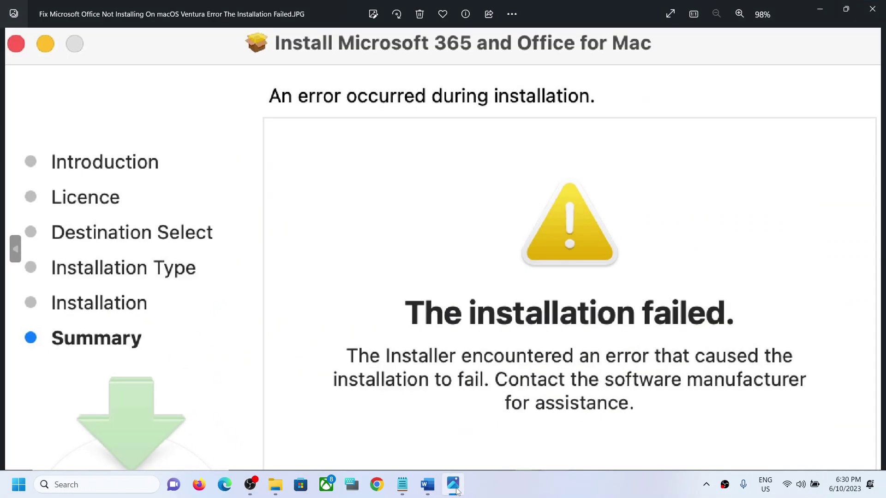
click(612, 492)
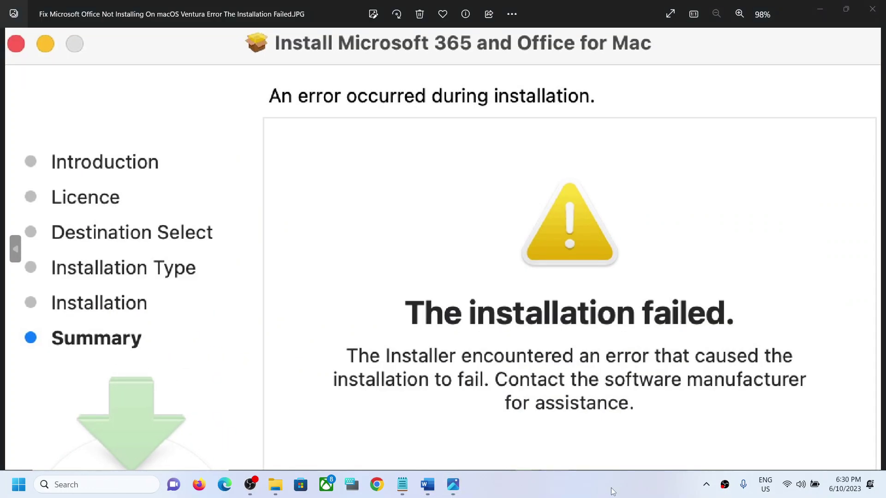